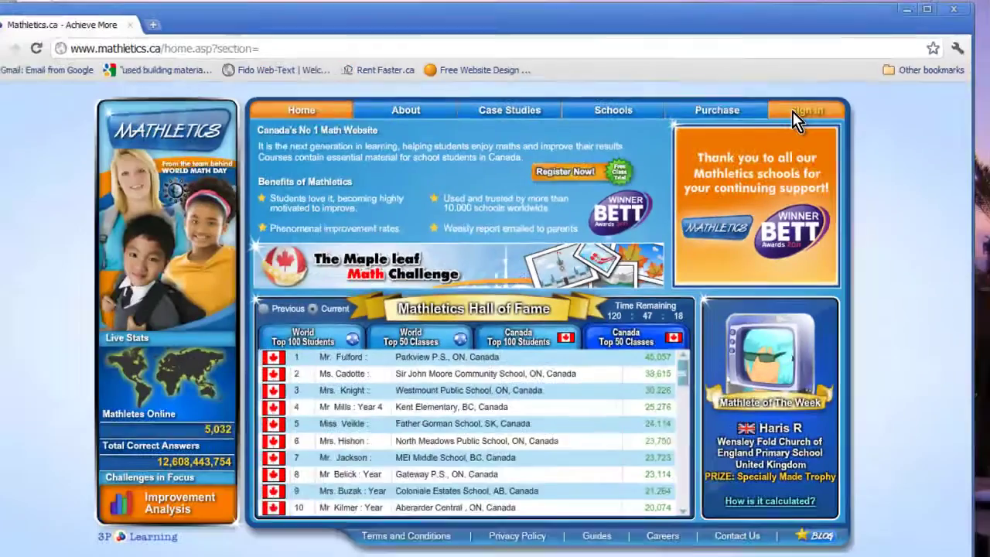
Sign in with the saved admin username and password, then open the School Roll students list
click(528, 278)
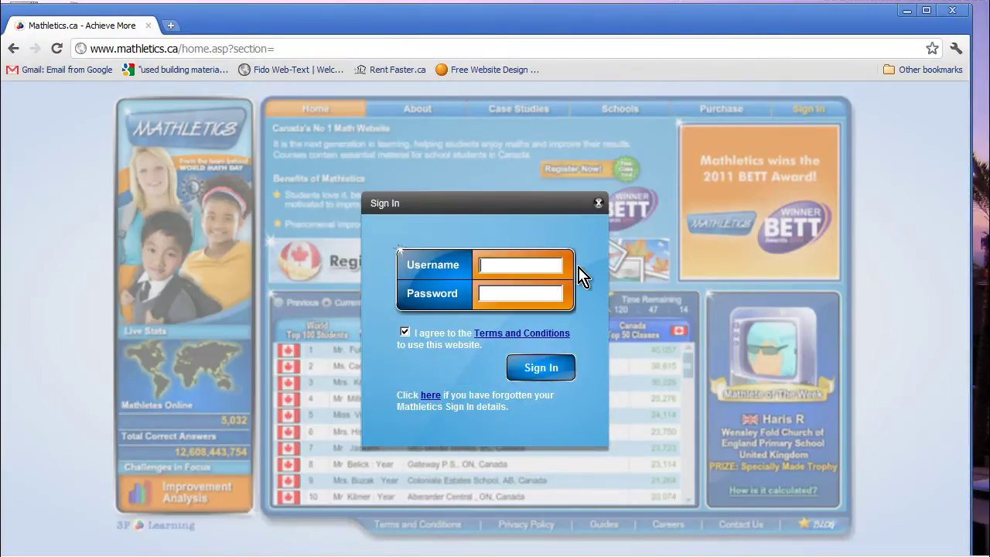
text(v)
click(525, 283)
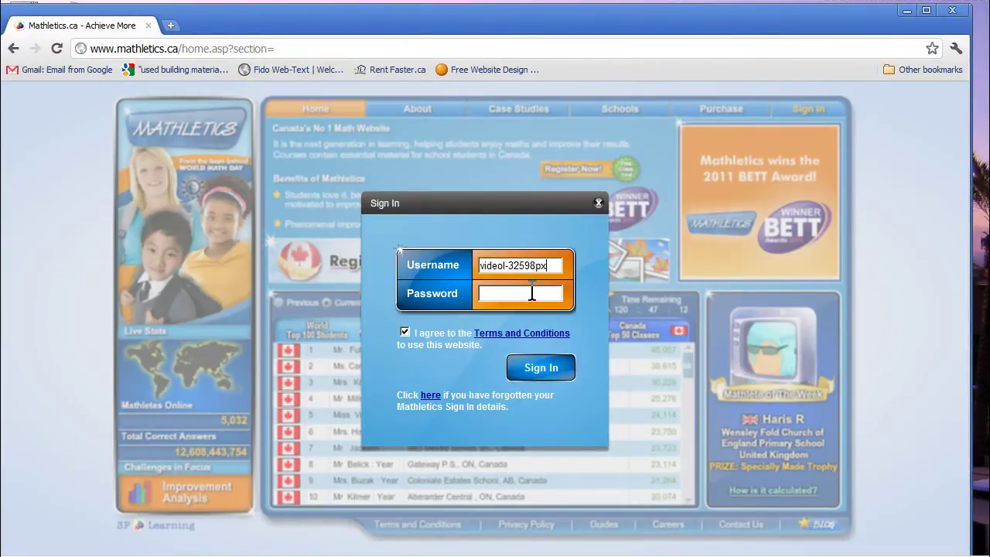
click(531, 294)
text(password)
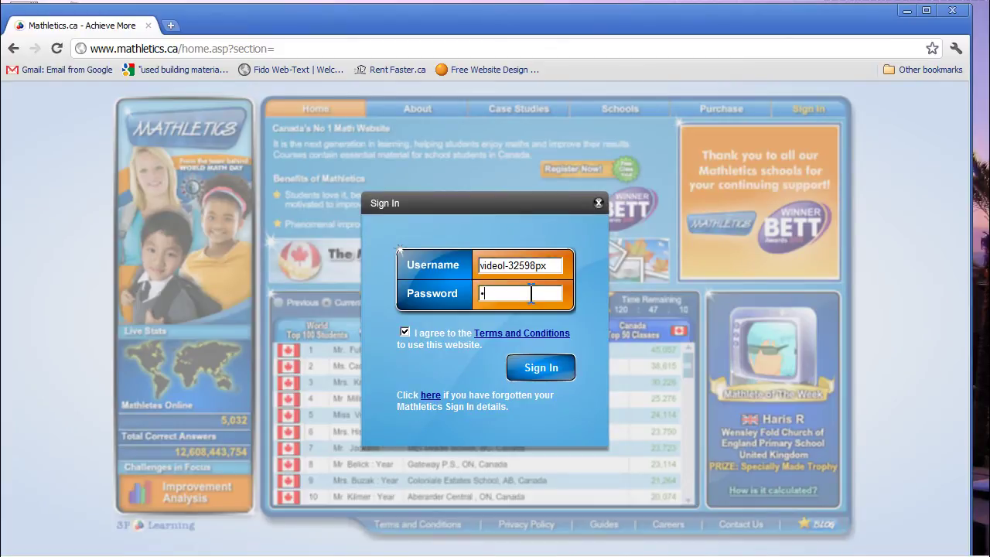
key(Return)
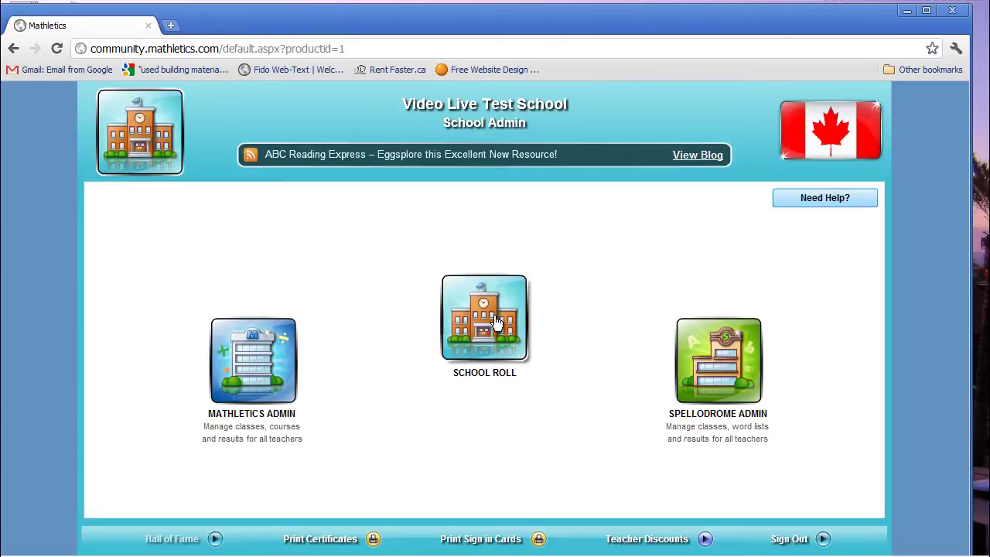
click(495, 322)
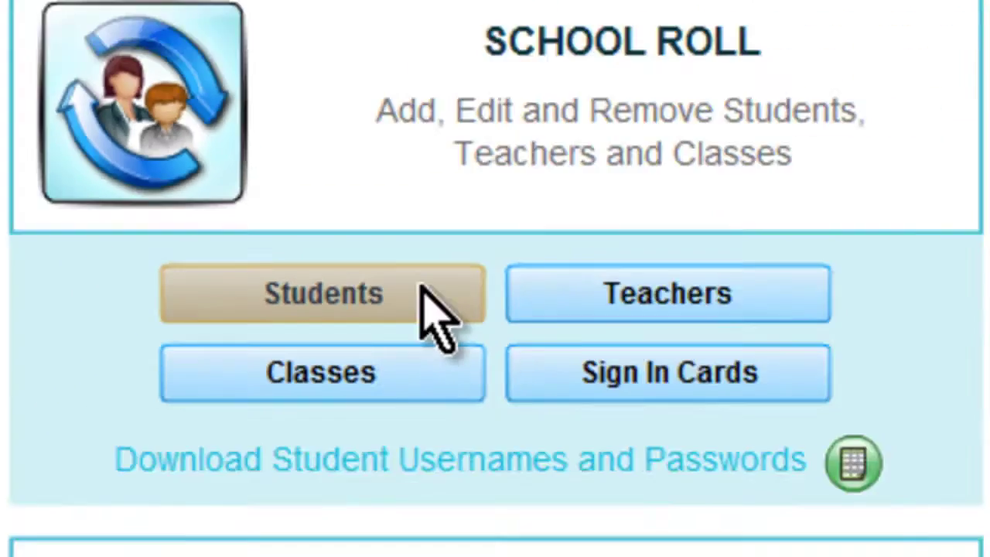
click(731, 274)
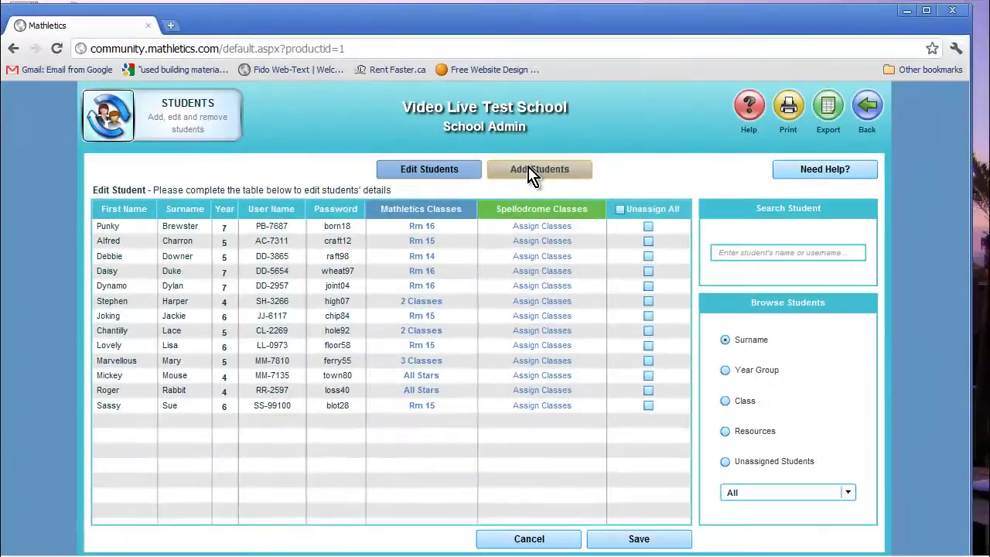
Enter a new student's first name, surname and Year 6, assigning them to class Rm 15
click(471, 238)
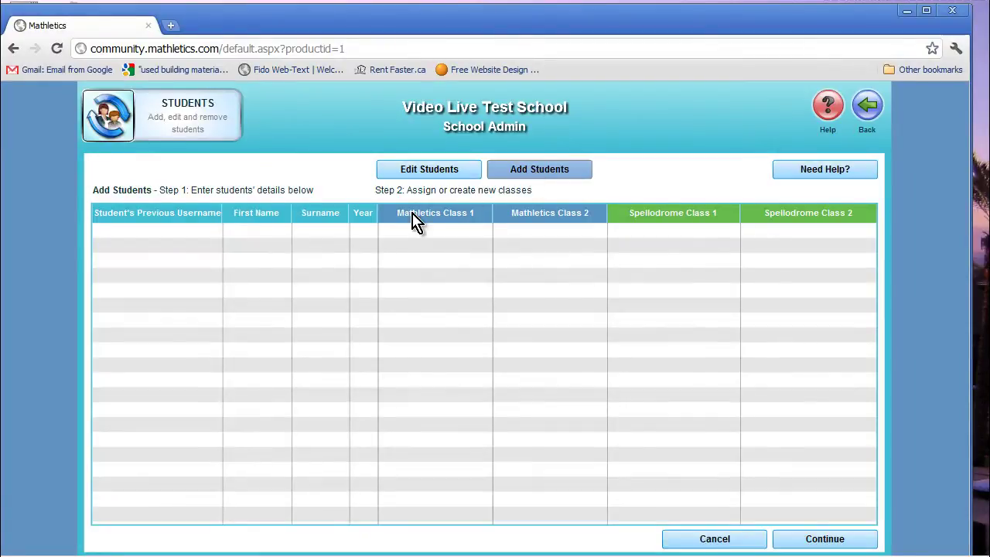
click(271, 234)
text(Tom)
key(Tab)
text(Jones)
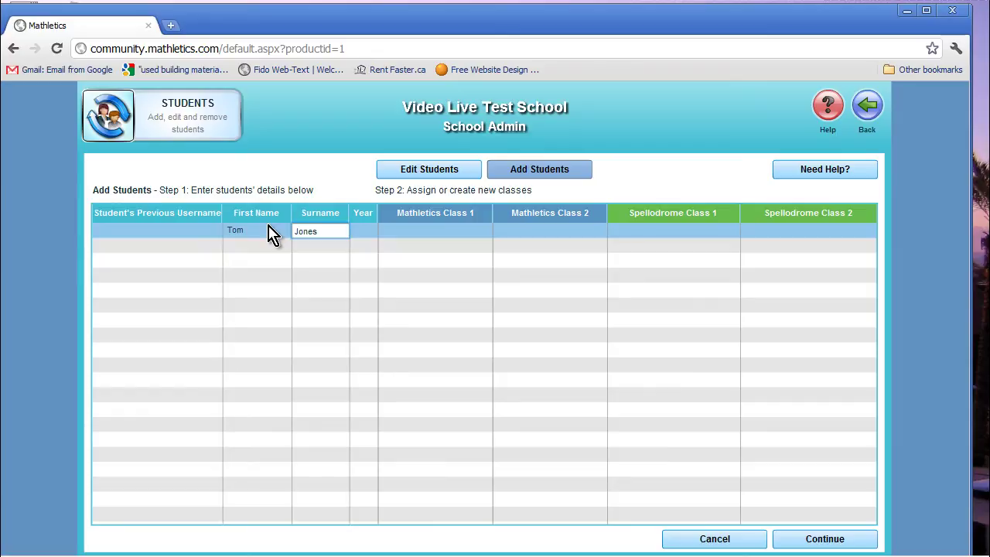
key(Tab)
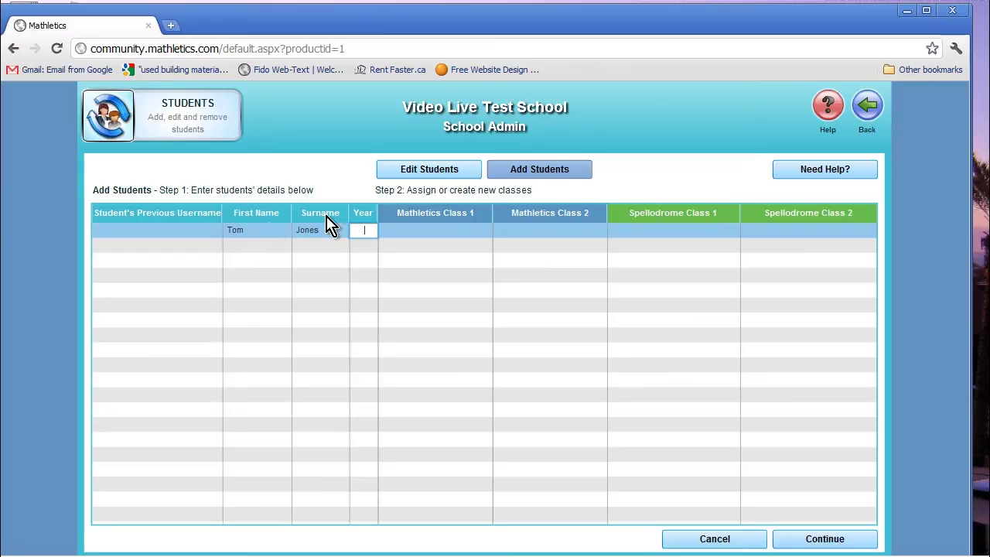
text(6)
key(Tab)
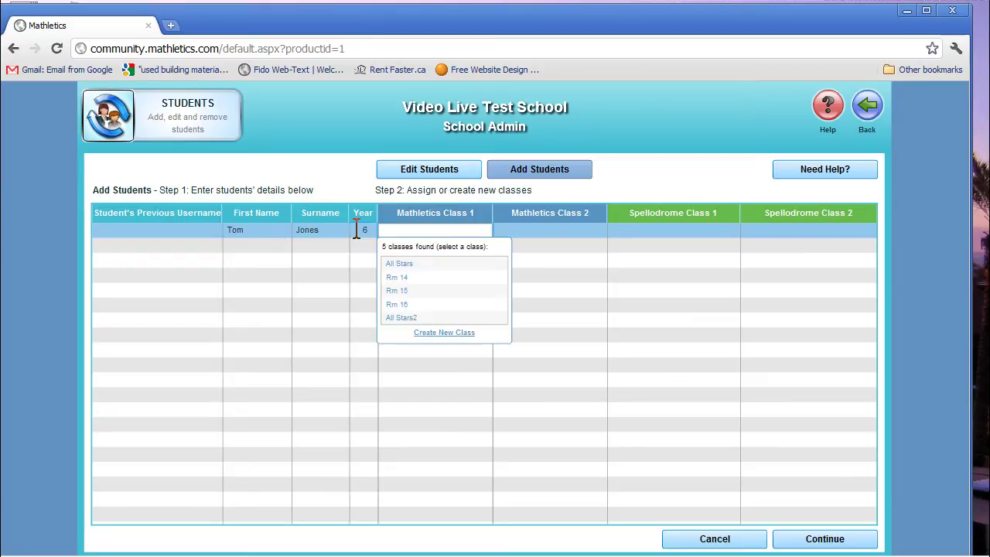
click(417, 292)
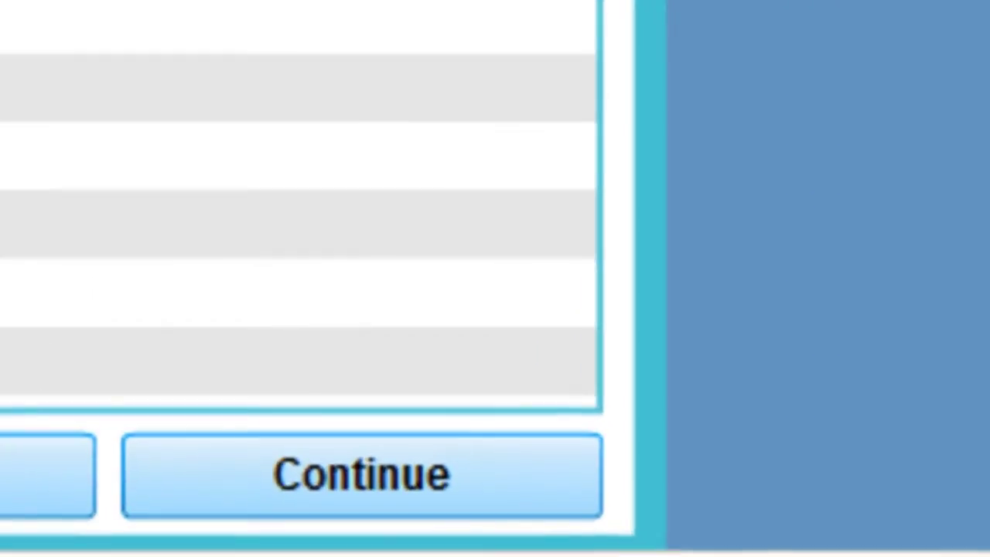
Save the new student, then download and open their StudentSignIns spreadsheet
click(317, 464)
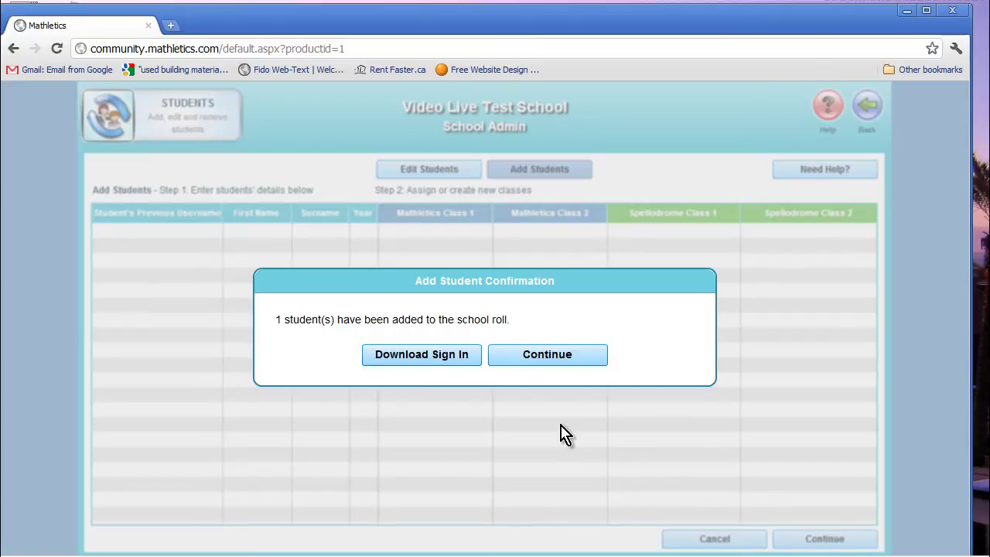
click(433, 361)
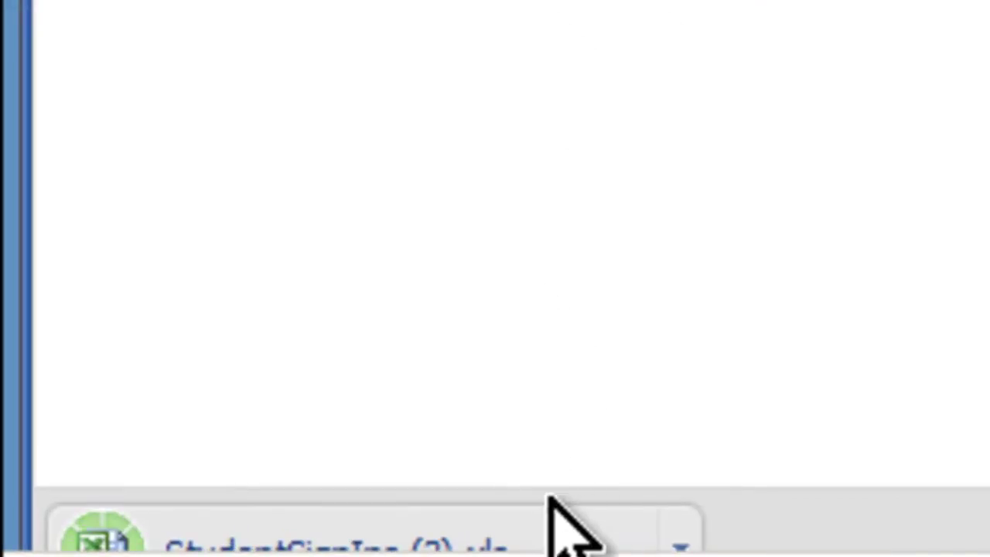
click(565, 537)
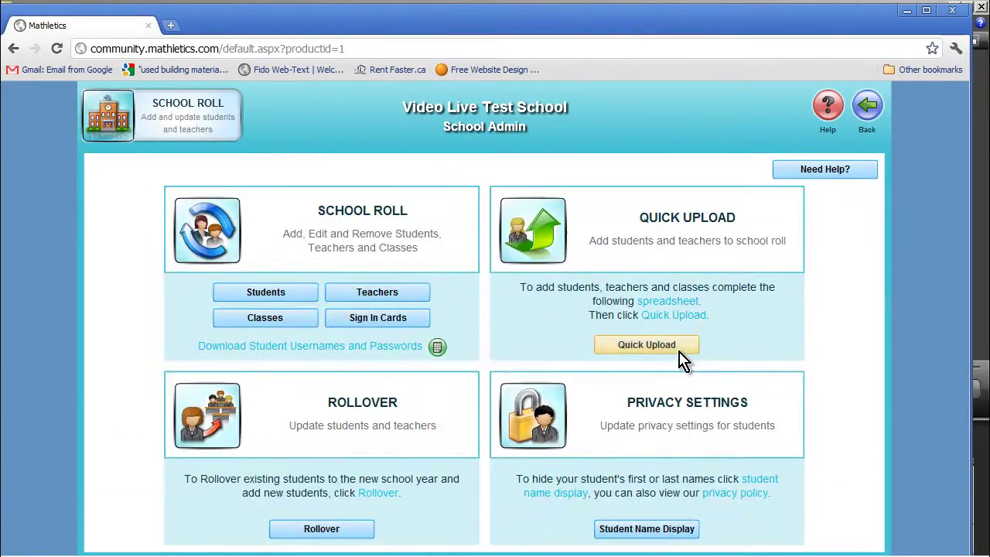
Download and open the blank Mathletics_Student_SchoolRoll .xls template from Quick Upload
click(678, 347)
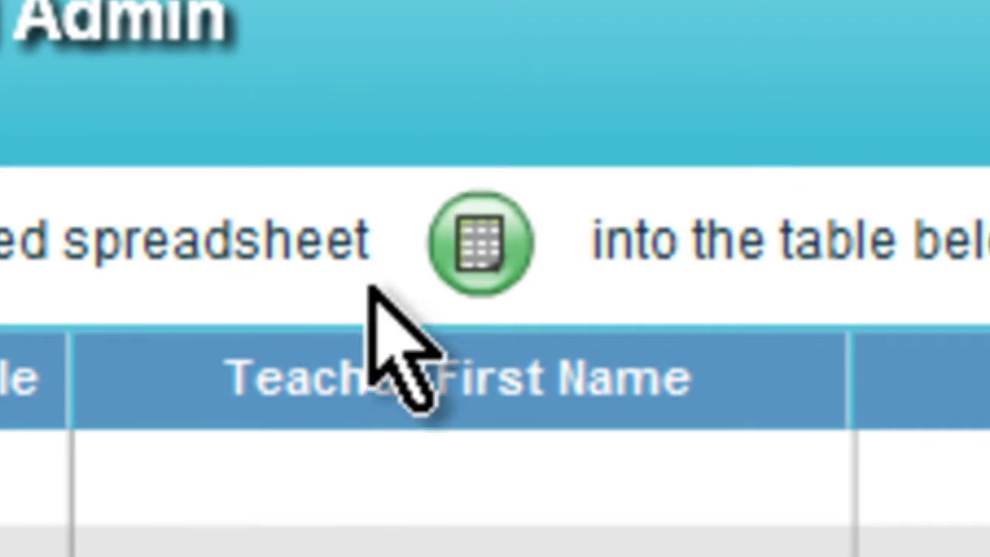
click(477, 249)
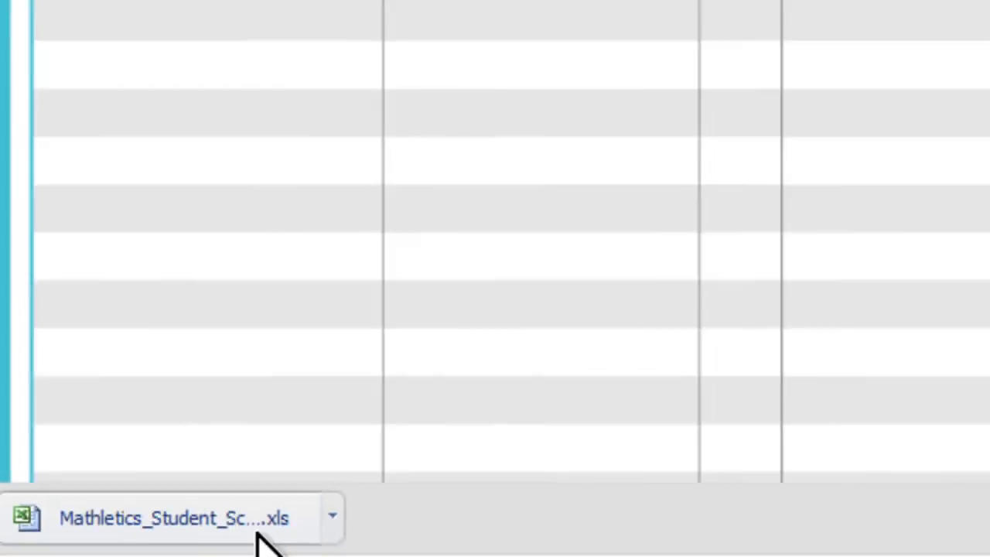
click(622, 496)
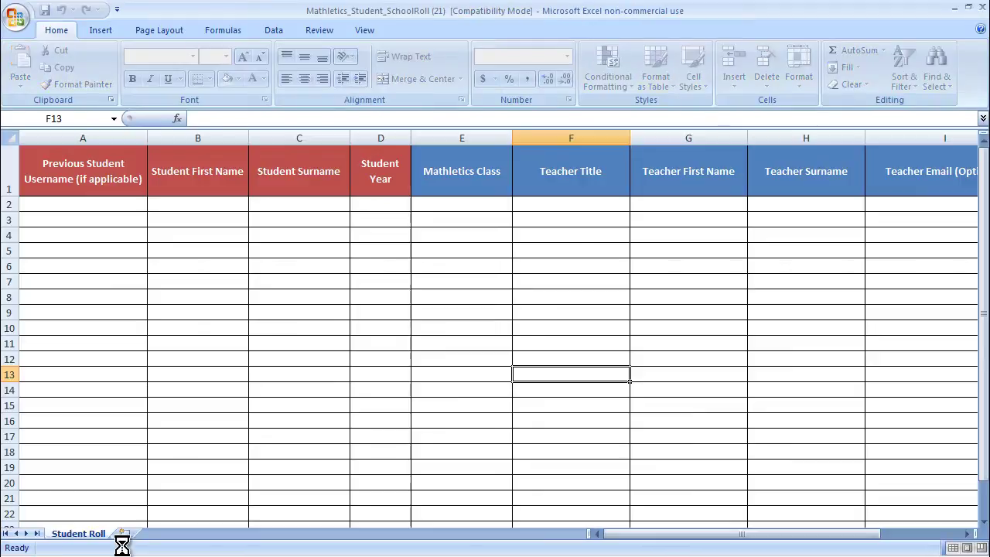
Paste the three students' names, years, classes and teachers starting at cell B2
click(190, 207)
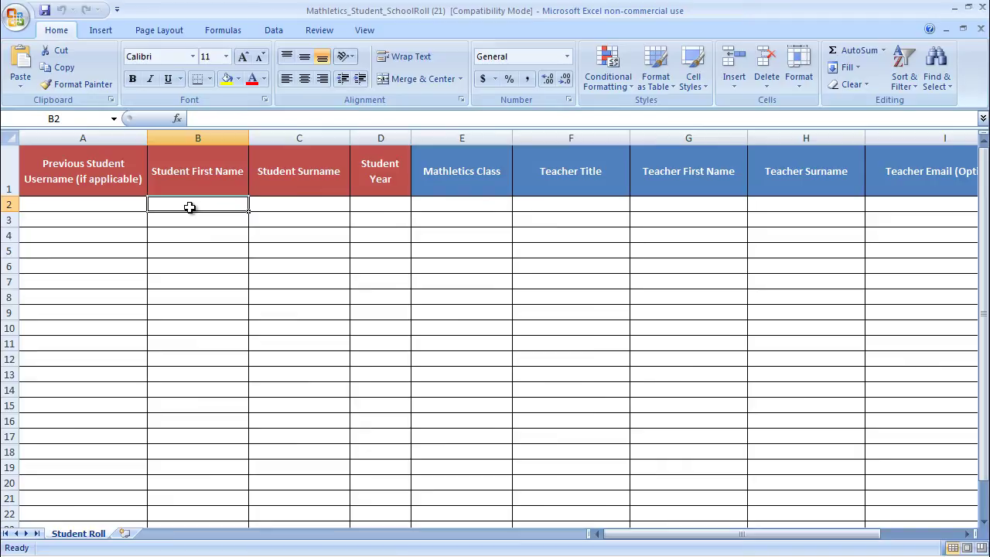
text(Freddy	Kruger	6	Rm 15	Ms.	Bunny	Burke Jason	Bourne	4	All Stars	Mr.	John	Smith Jean	Javert	5	All Stars2	Mr.	John	Smith)
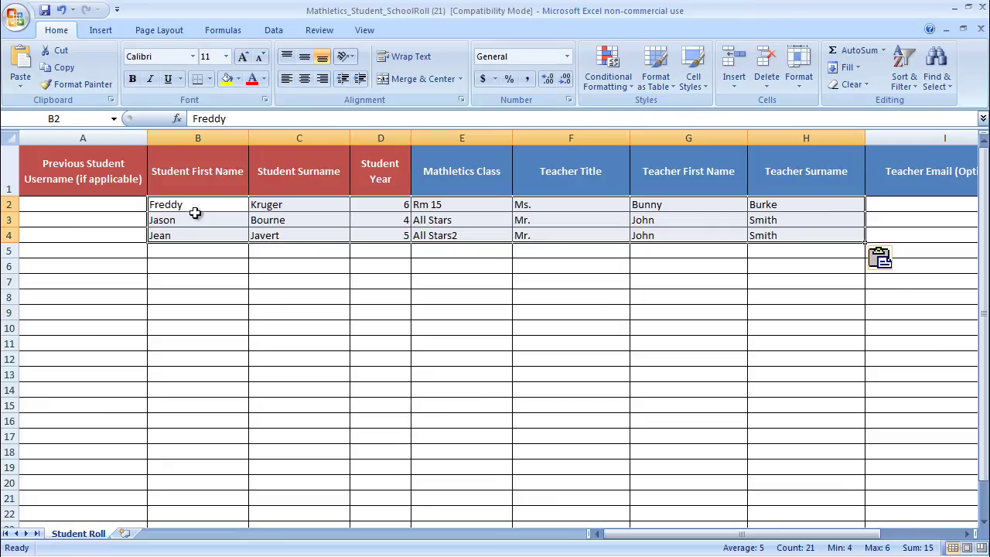
Paste the three spreadsheet rows into the Quick Upload table's first Student Surname cell
mouse_move(247, 551)
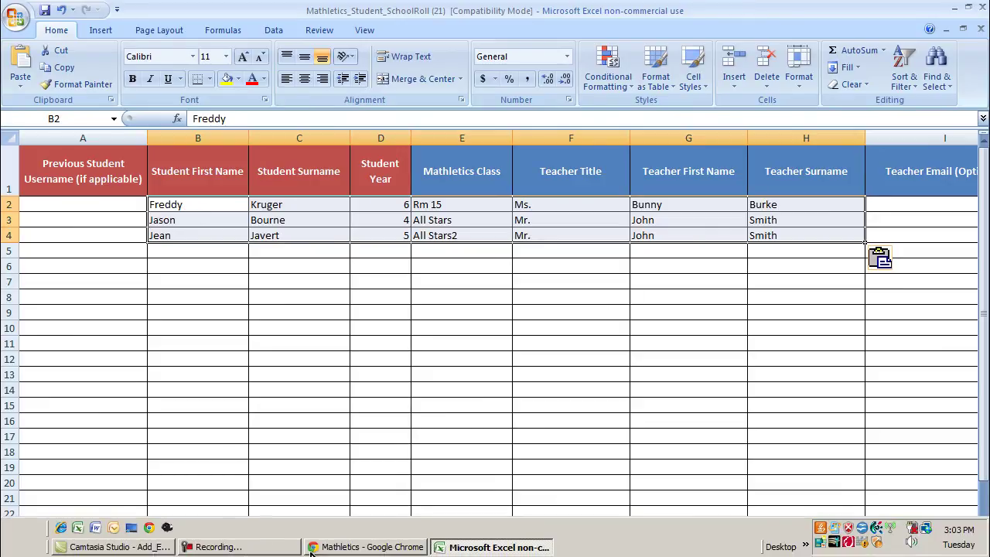
click(348, 547)
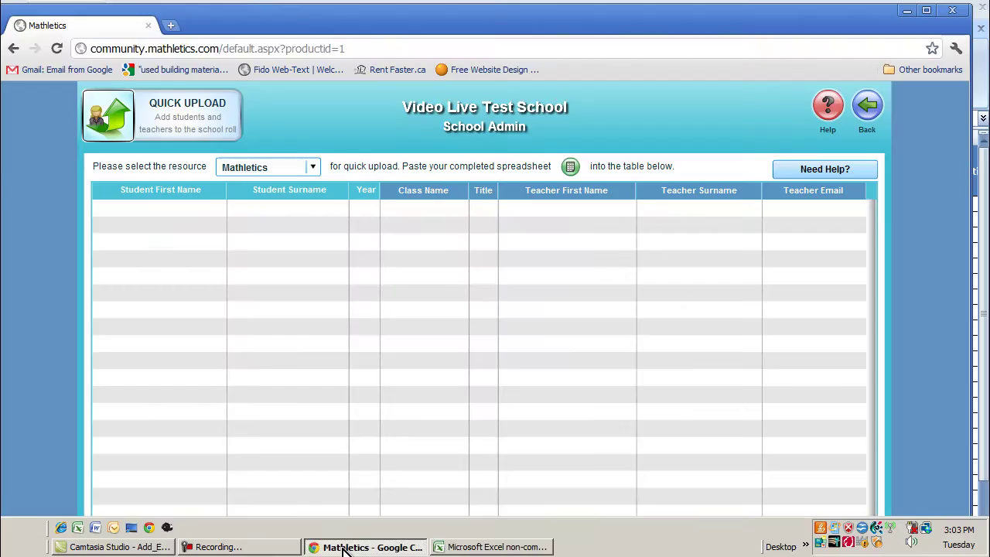
click(272, 209)
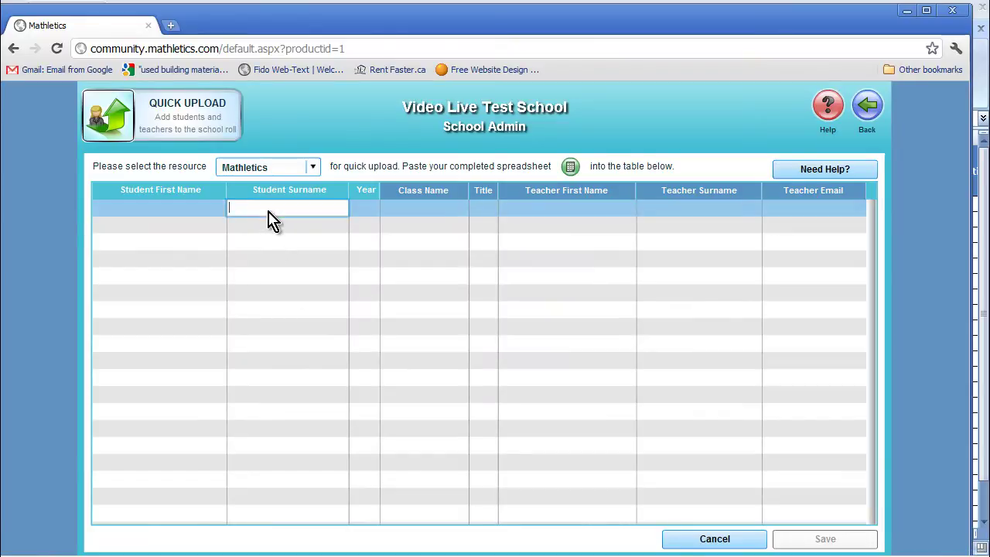
text(Freddy	Kruger	6	Rm 15	Ms.	Bunny	Burke Jason	Bourne	4	All Stars	Mr.	John	Smith Jean	Javert	5	All Stars2	Mr.	John	Smith)
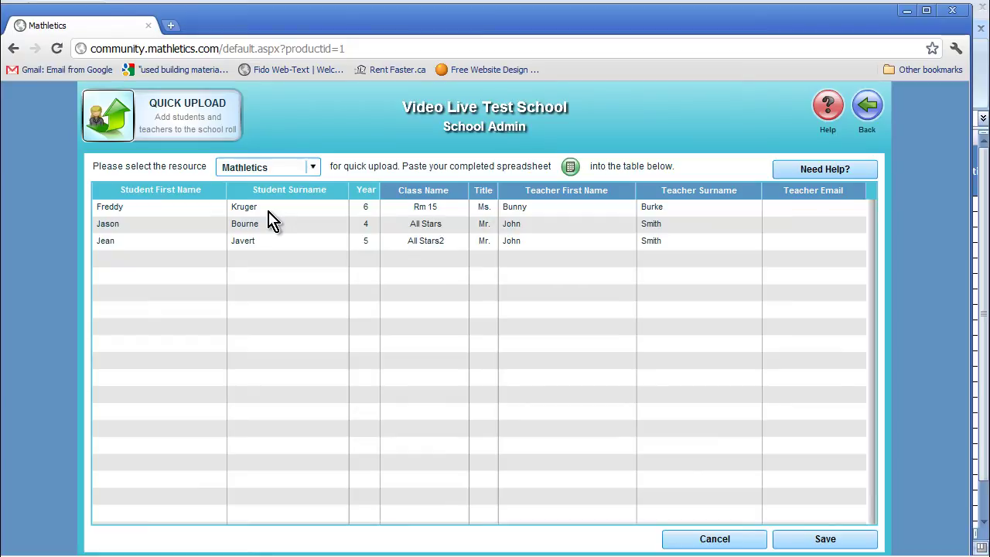
click(287, 226)
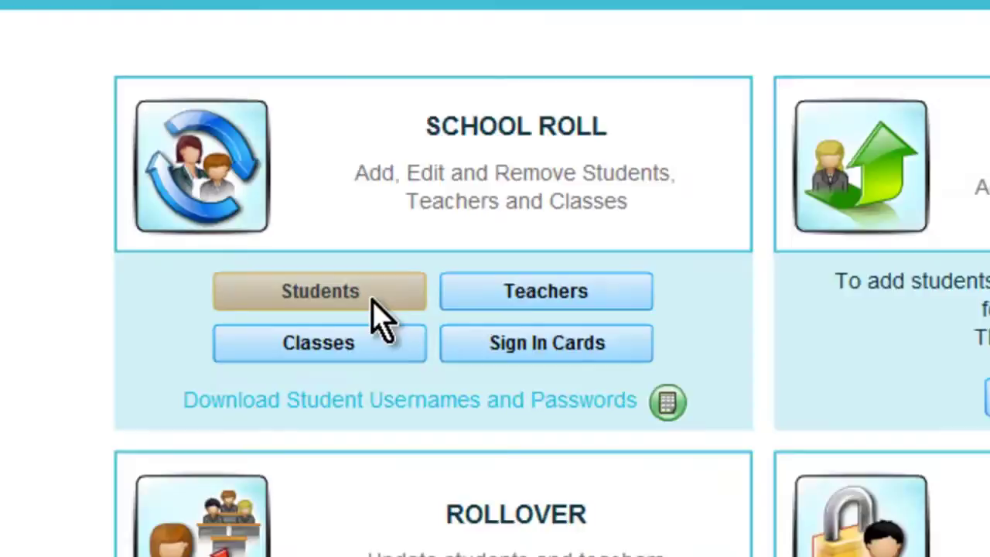
Try searching 'al' and browsing, then open the Edit Students table of 17 students
click(627, 297)
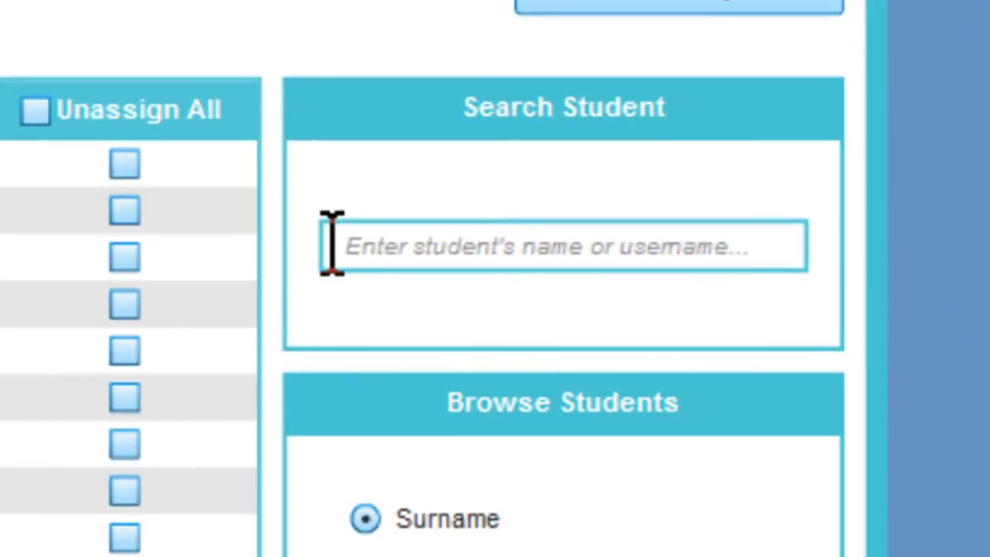
click(416, 246)
text(al)
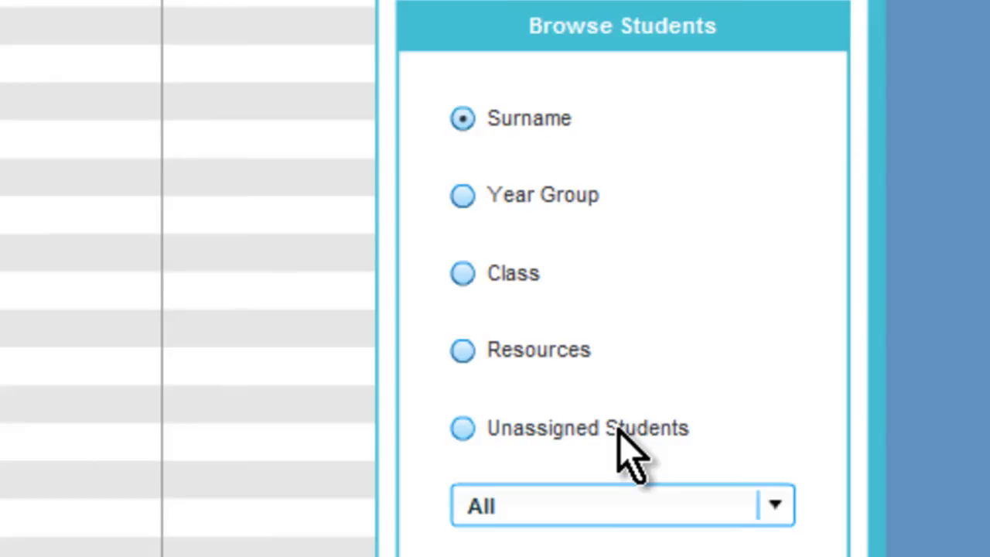
click(771, 503)
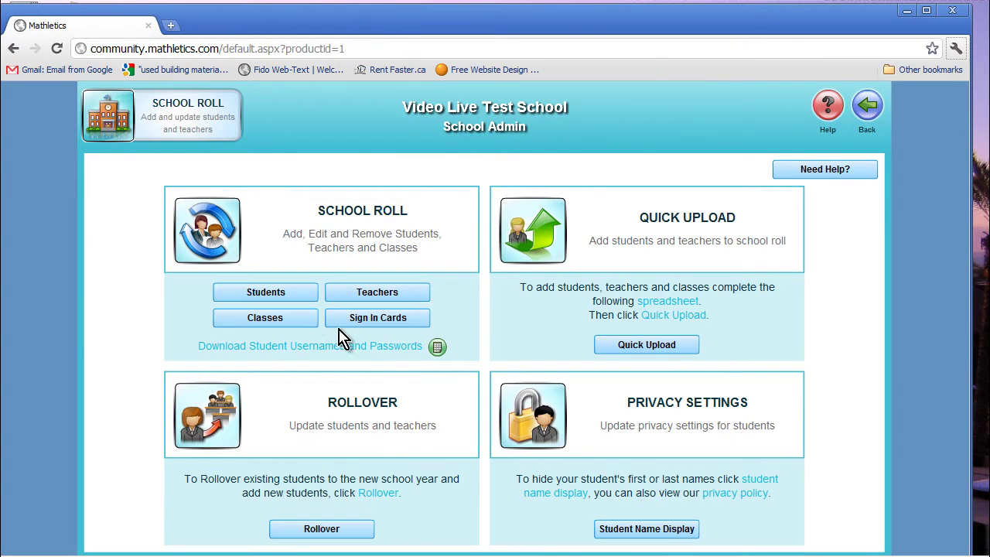
click(294, 298)
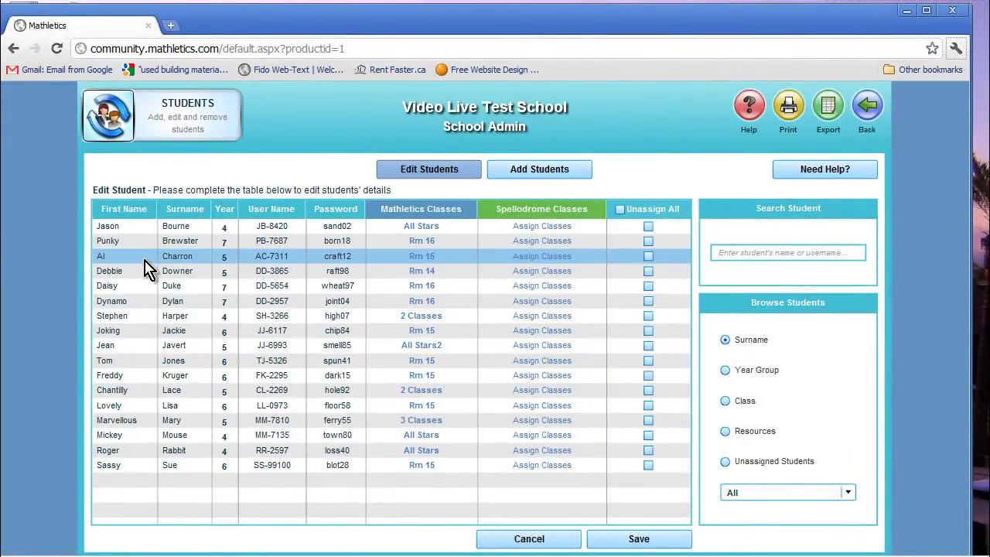
Replace the third student's shortened first name with the full form and save the update
click(188, 259)
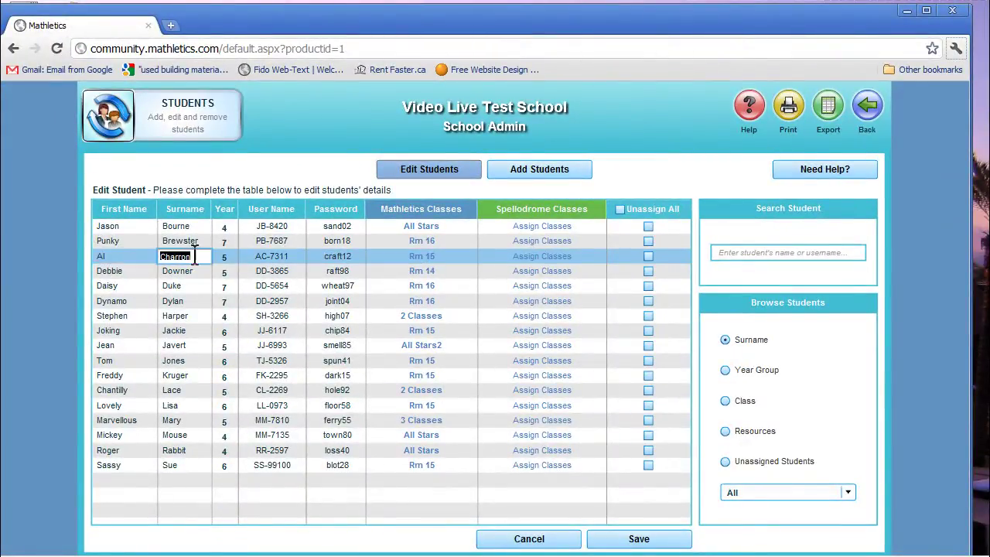
click(332, 257)
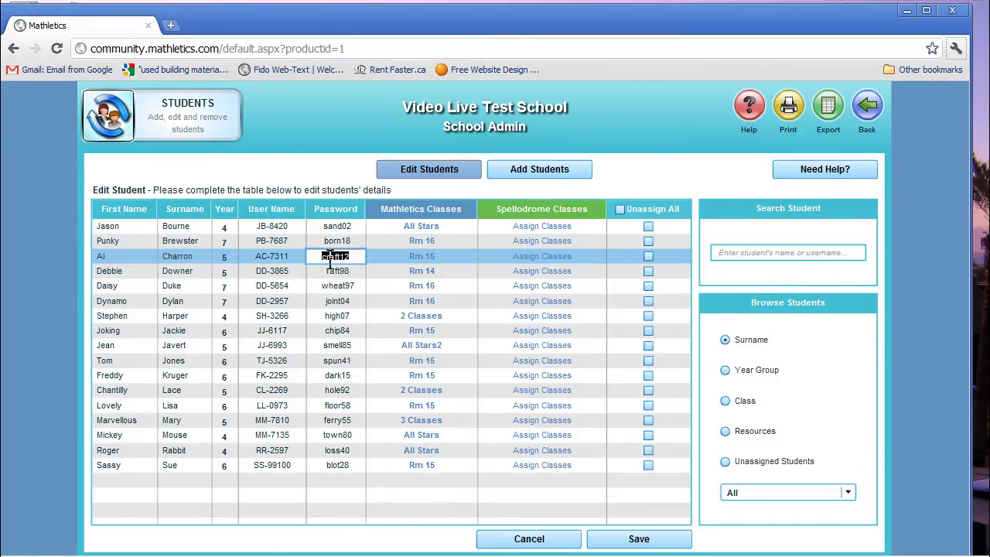
click(141, 261)
text(Alfred)
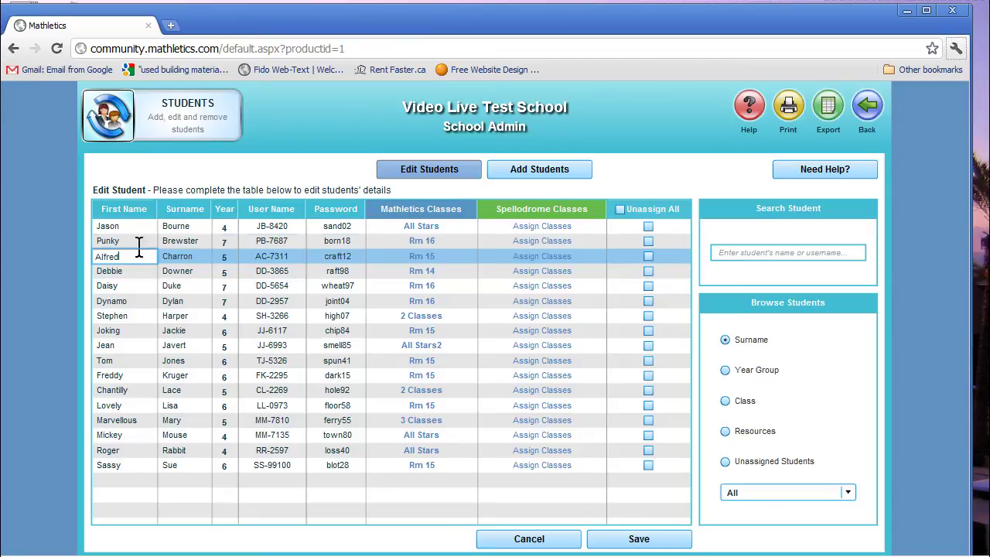
click(205, 307)
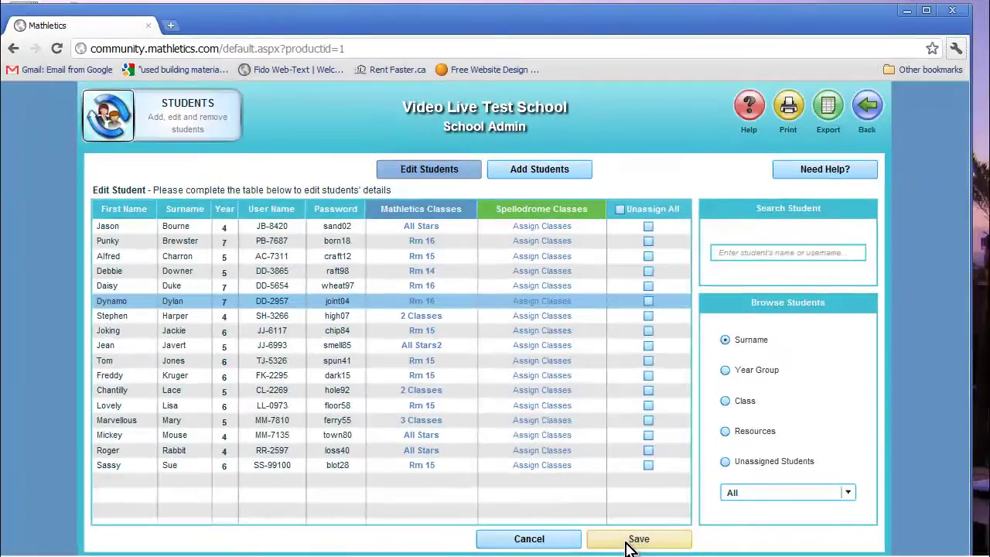
click(475, 464)
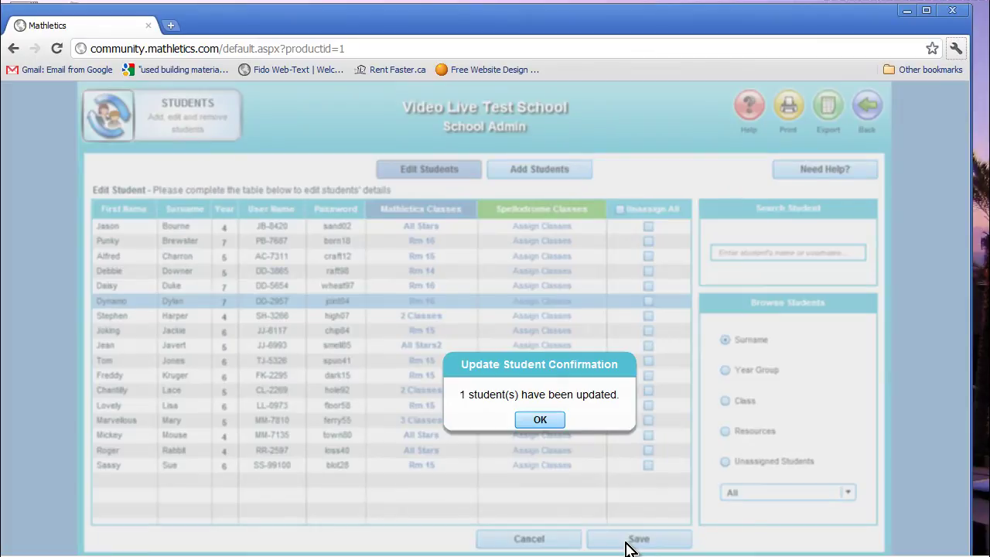
click(546, 423)
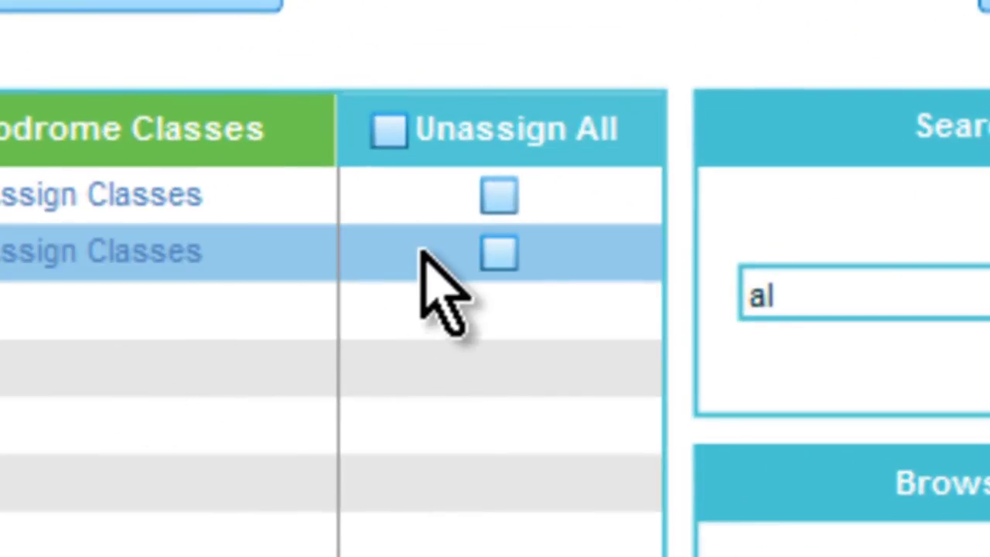
Tick Unassign on the first 'al' search result, save and confirm with Yes
click(499, 196)
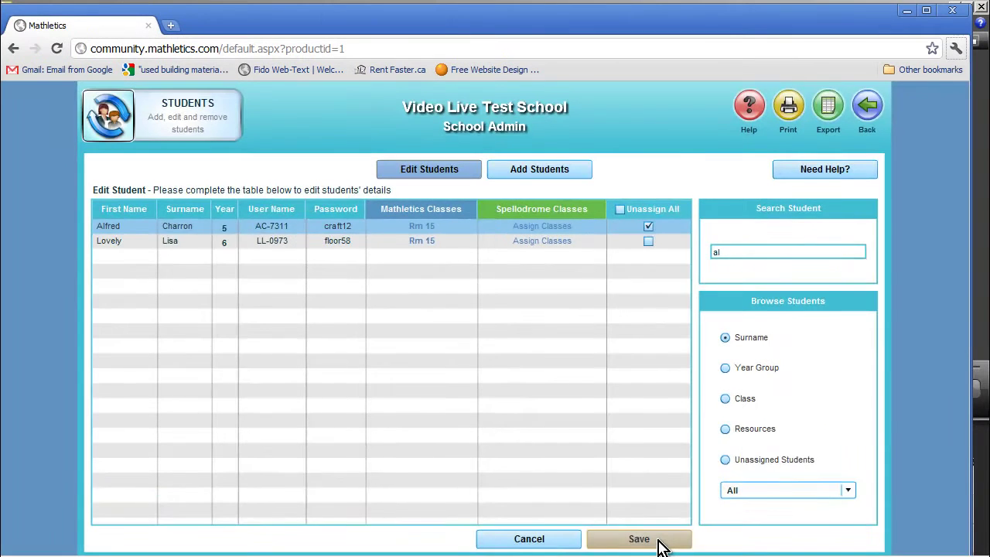
click(671, 456)
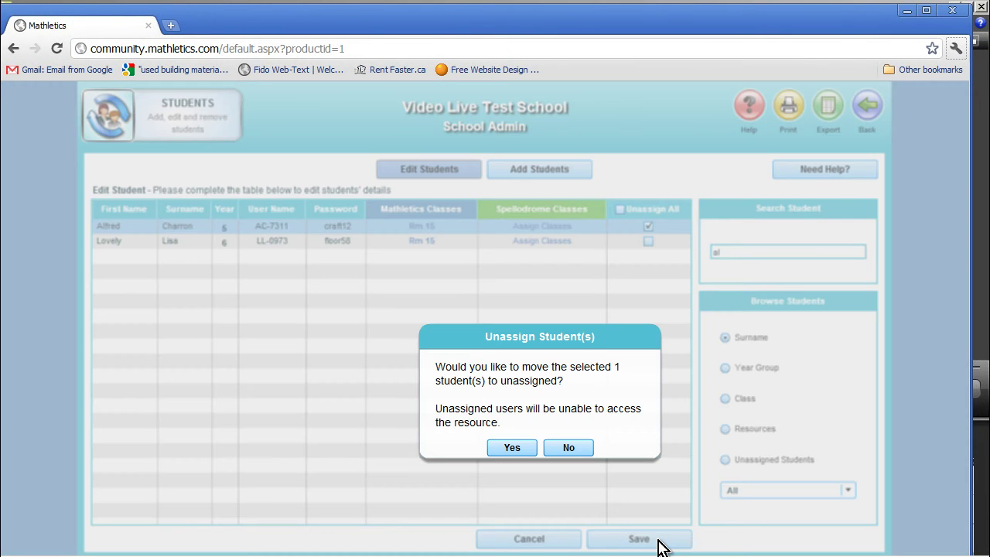
click(512, 453)
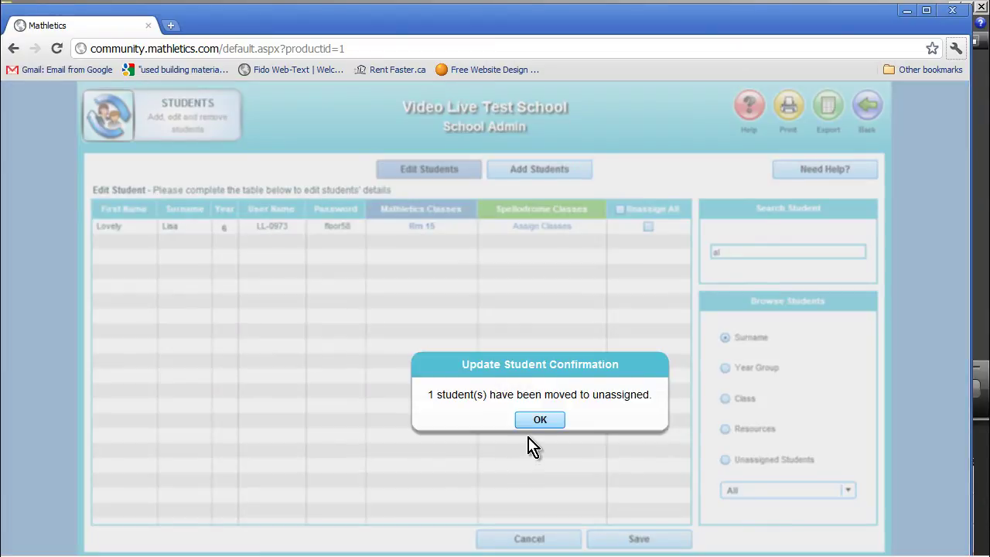
click(537, 425)
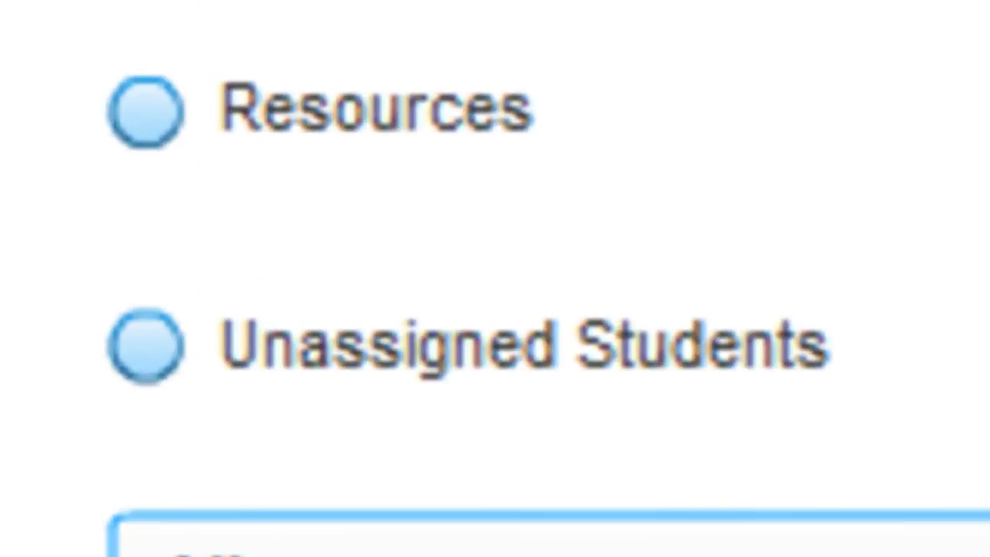
In Unassigned Students, tick Remove for the only student, save and confirm Yes
click(390, 344)
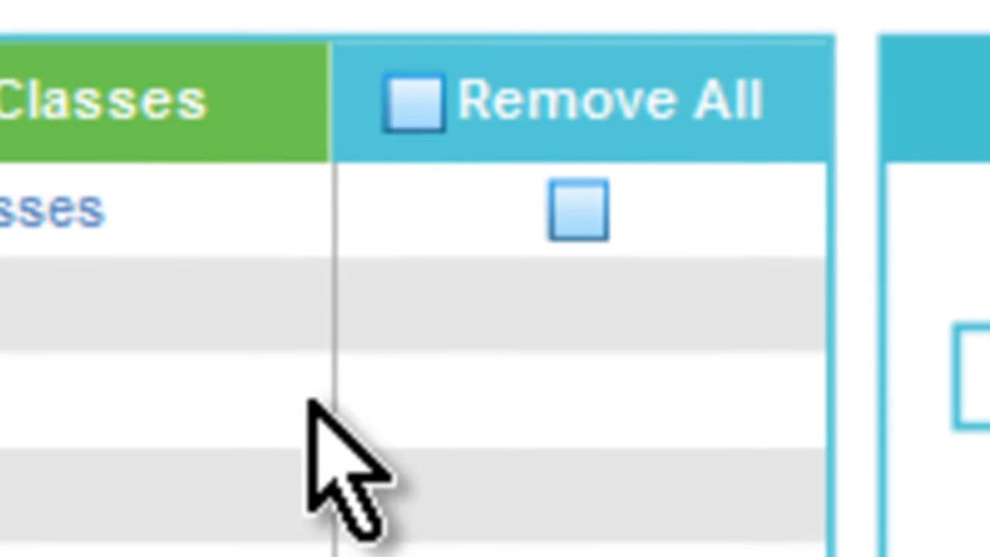
click(559, 211)
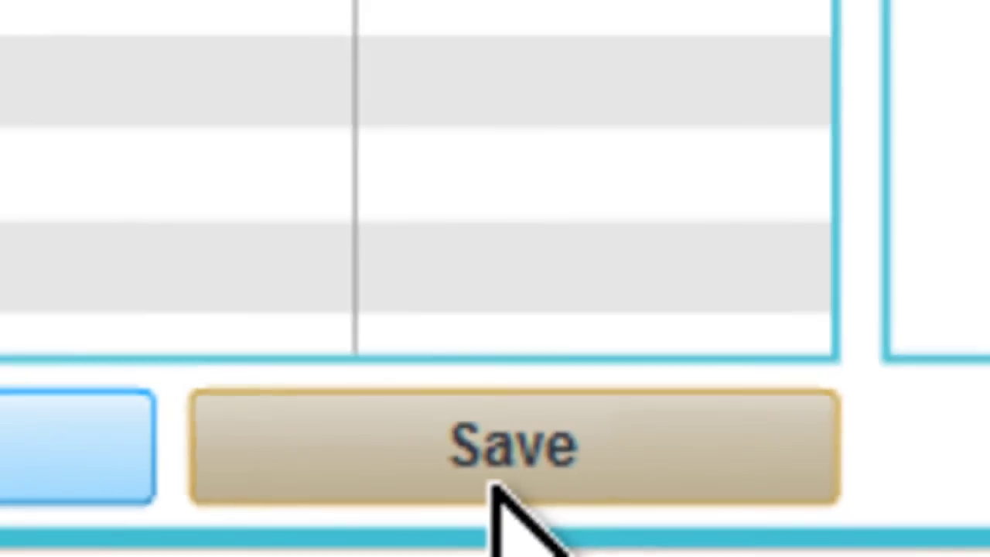
click(441, 465)
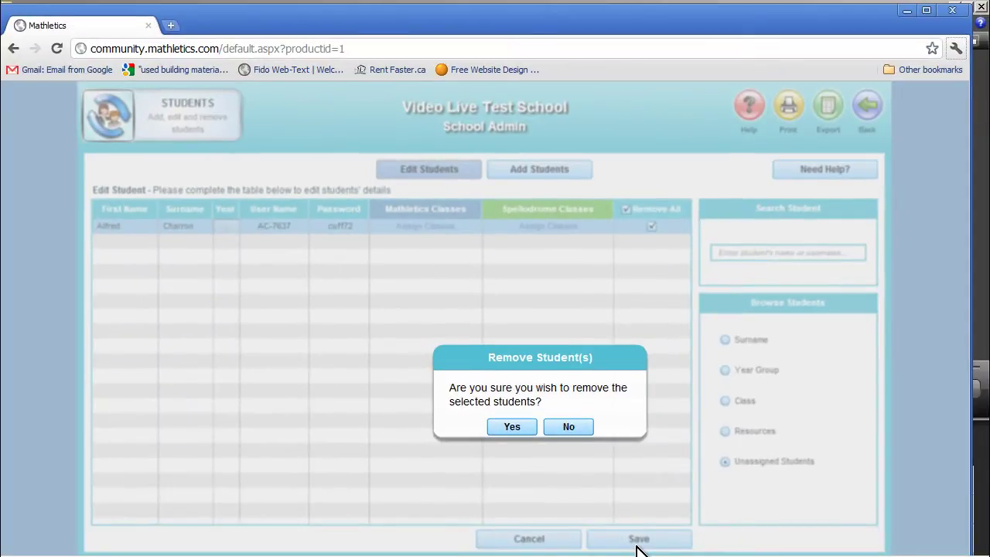
click(513, 428)
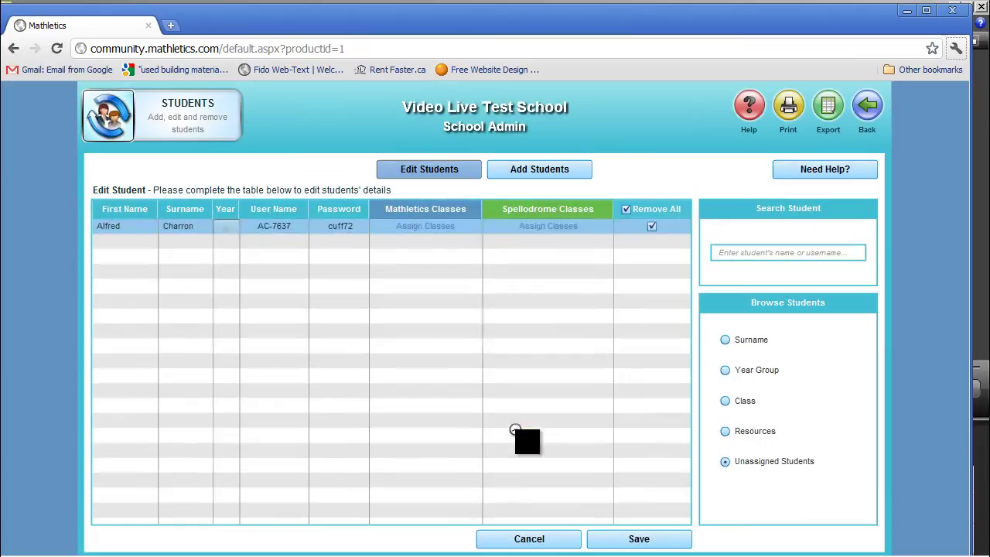